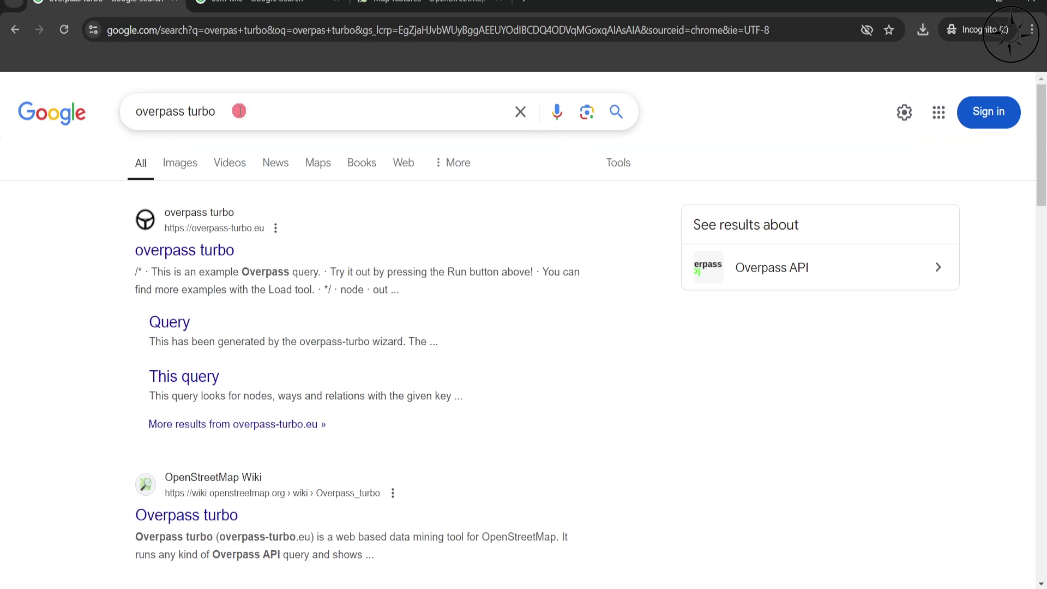
# - Open the overpass turbo site from the search results in a new tab and start its query wizard
pyautogui.rightClick(197, 249)
pyautogui.click(240, 260)
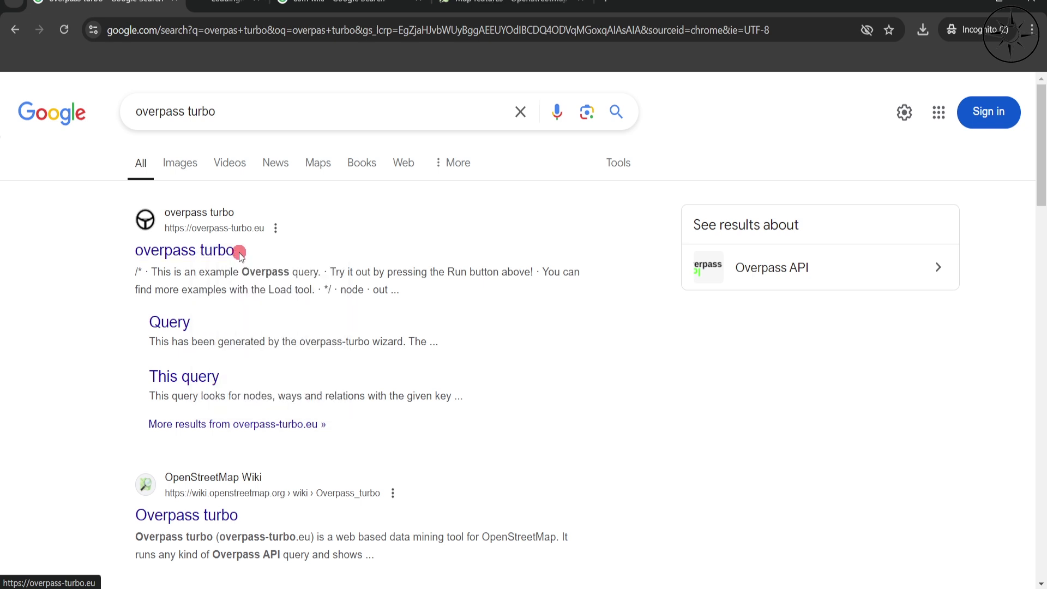
pyautogui.hotkey('ctrl', 'Tab')
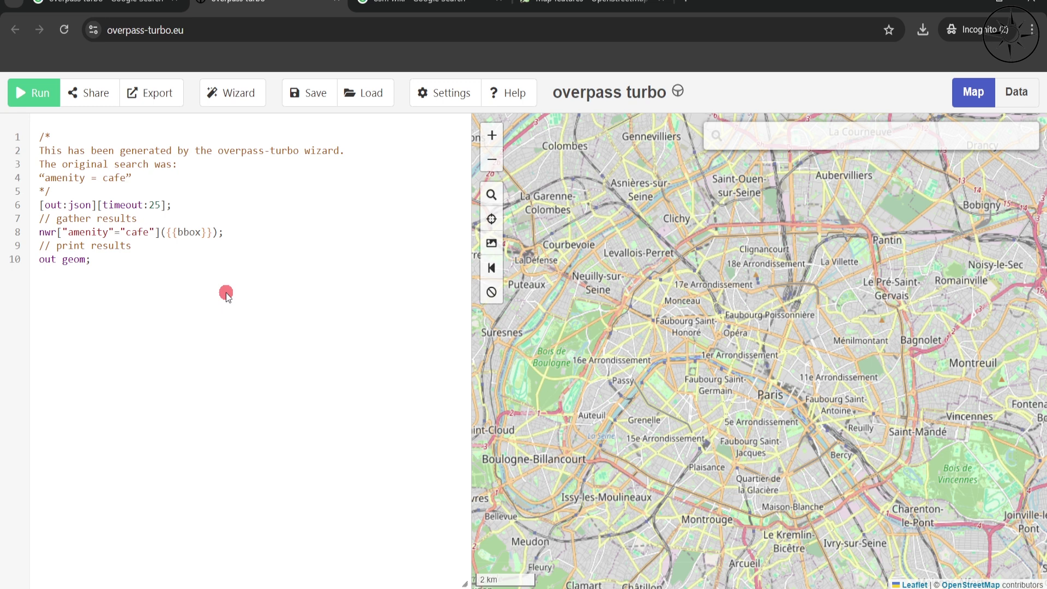
pyautogui.click(770, 134)
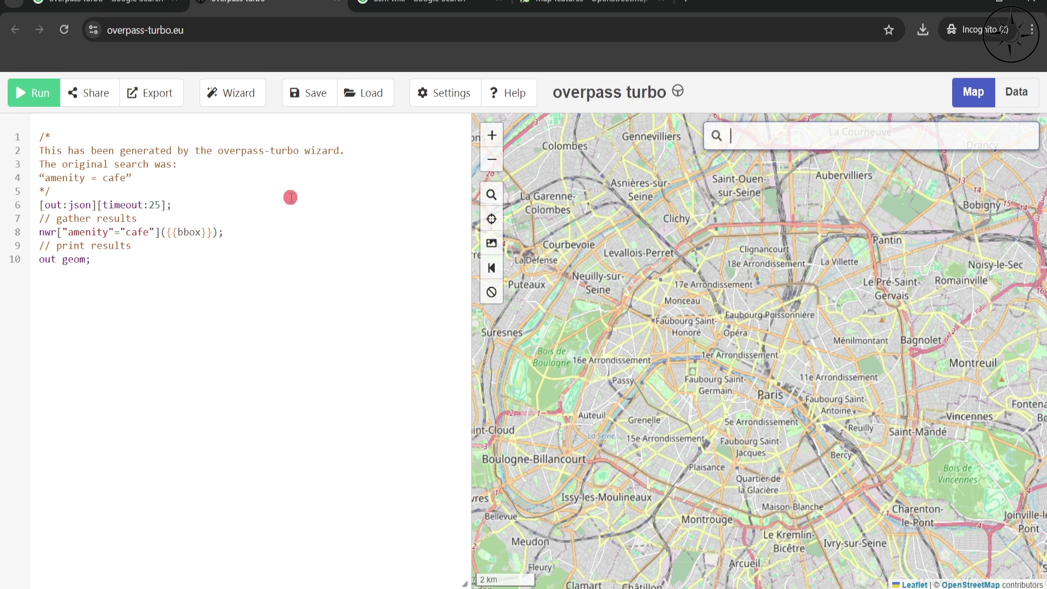
pyautogui.click(231, 98)
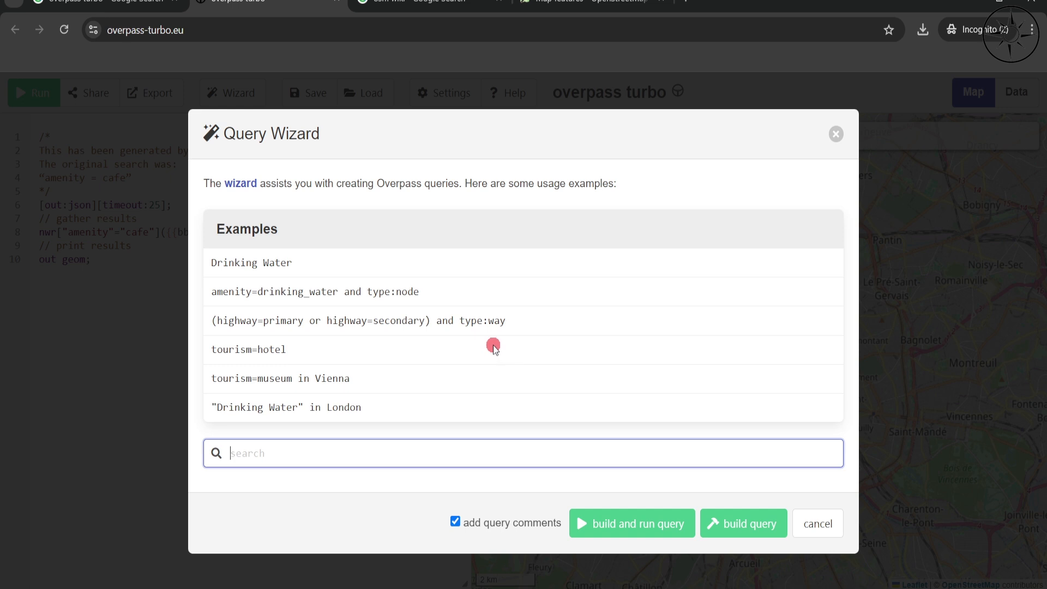
# - Look up the key and value for cafes in the amenity table of the OpenStreetMap Wiki's Map features page
pyautogui.click(398, 4)
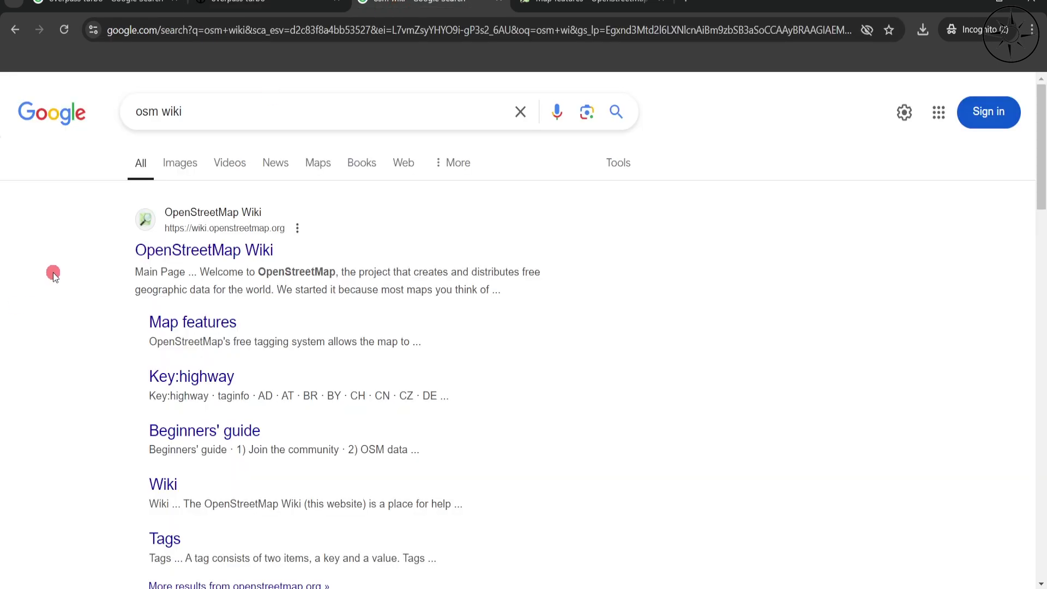
pyautogui.click(589, 5)
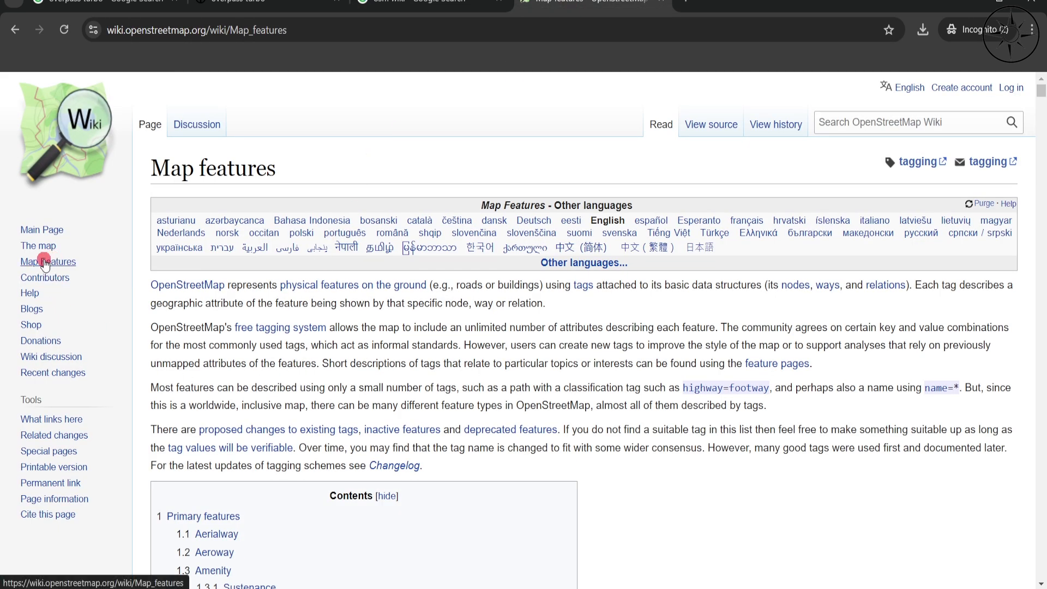
pyautogui.scroll(-20, 499, 379)
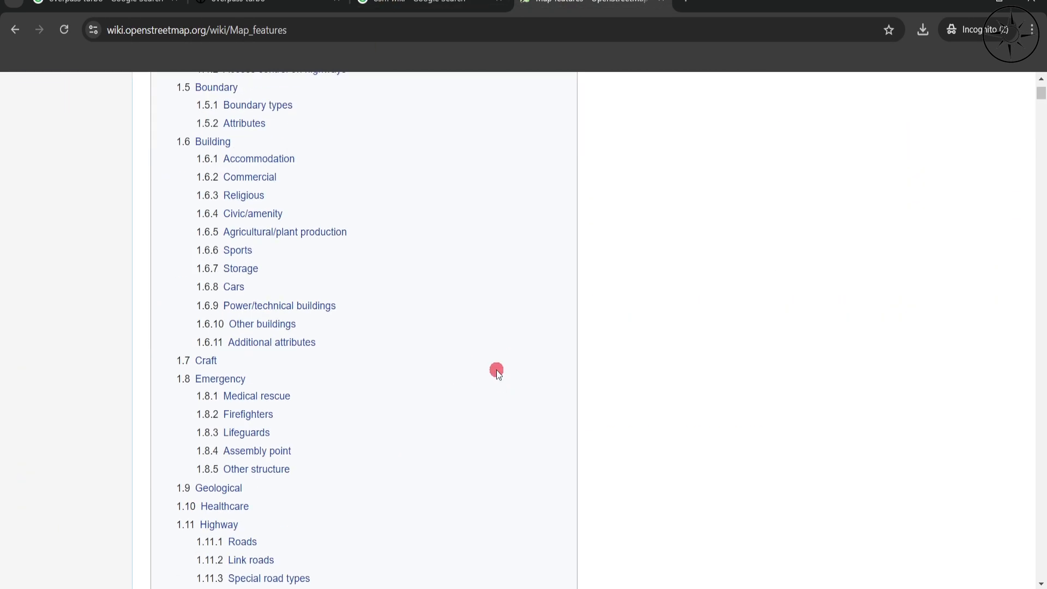
pyautogui.scroll(-20, 479, 344)
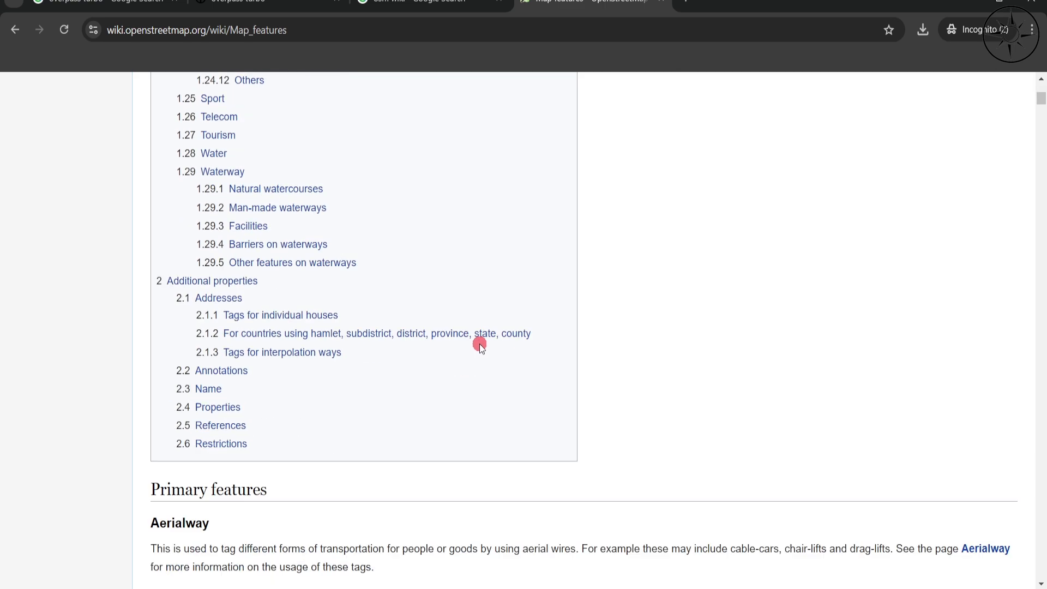
pyautogui.scroll(-5, 481, 343)
pyautogui.scroll(20, 484, 340)
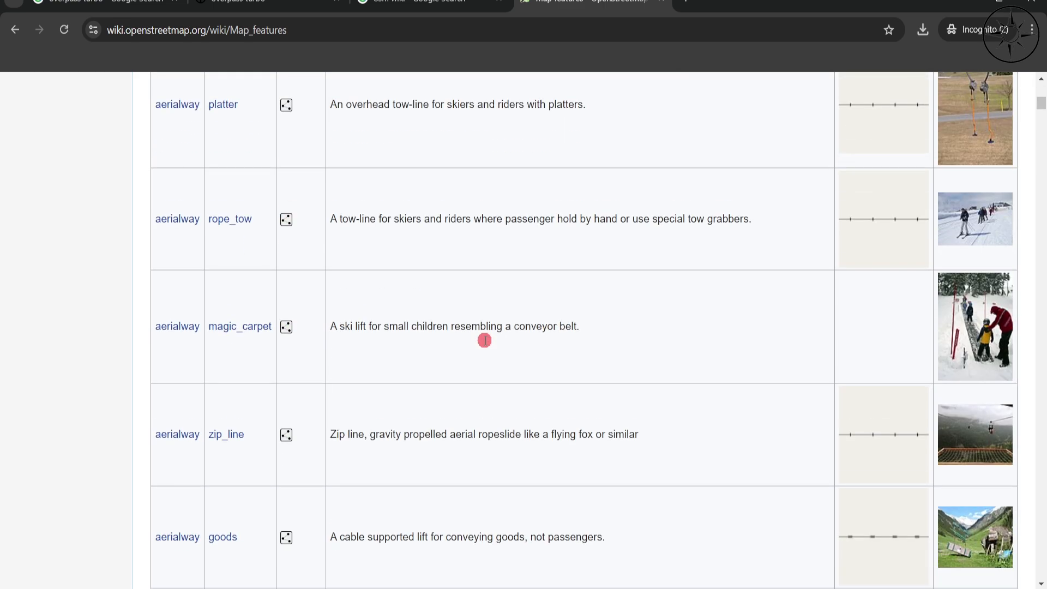
pyautogui.scroll(11, 485, 341)
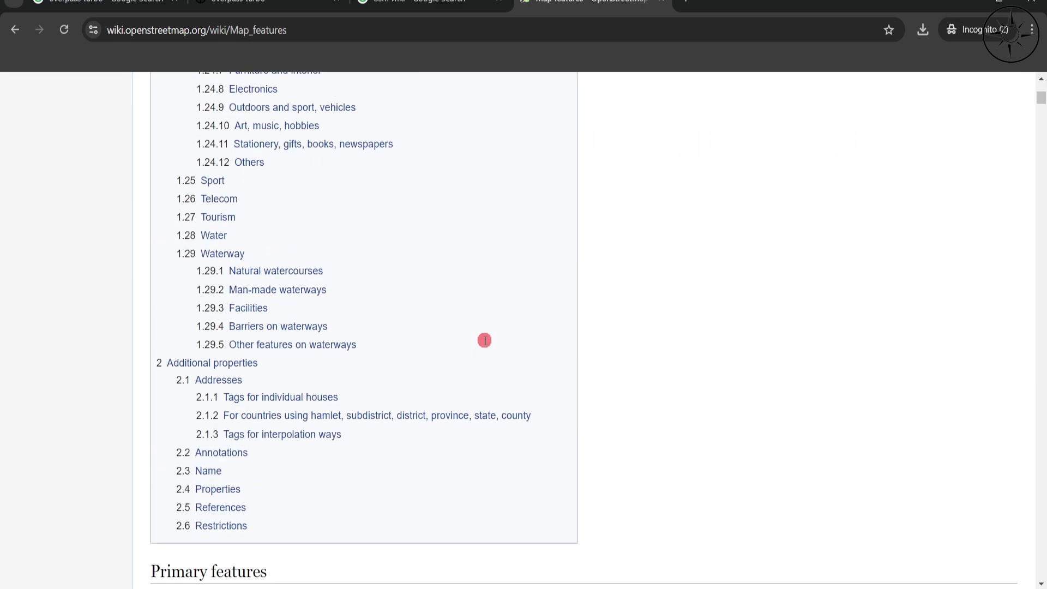
pyautogui.scroll(-14, 484, 341)
pyautogui.scroll(-20, 484, 341)
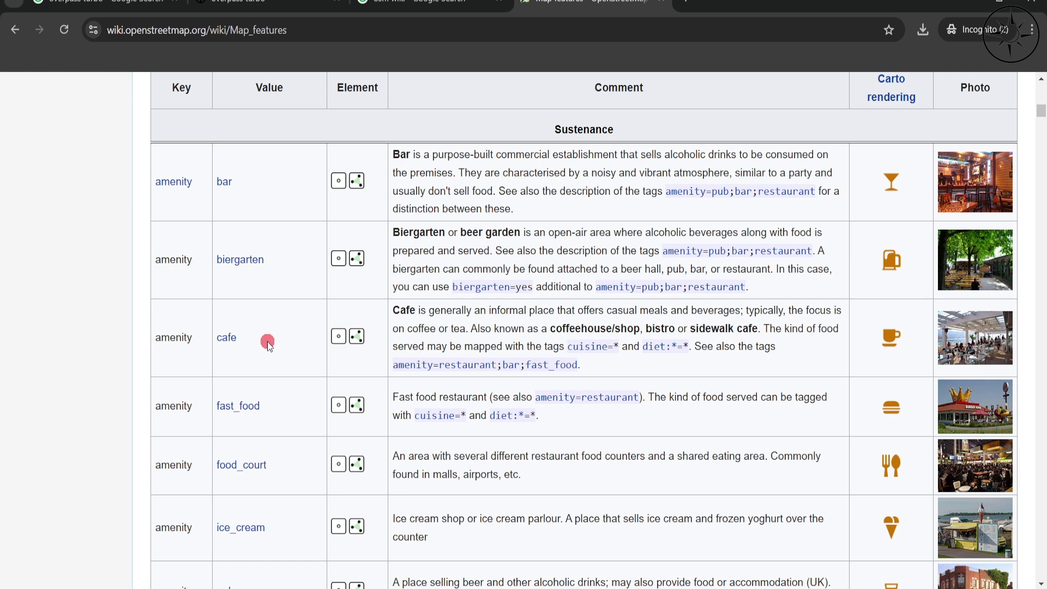
# - Return to the overpass turbo query wizard and build and run a query for amenity = cafe
pyautogui.hotkey('ctrl', '2')
pyautogui.write('amenity = ')
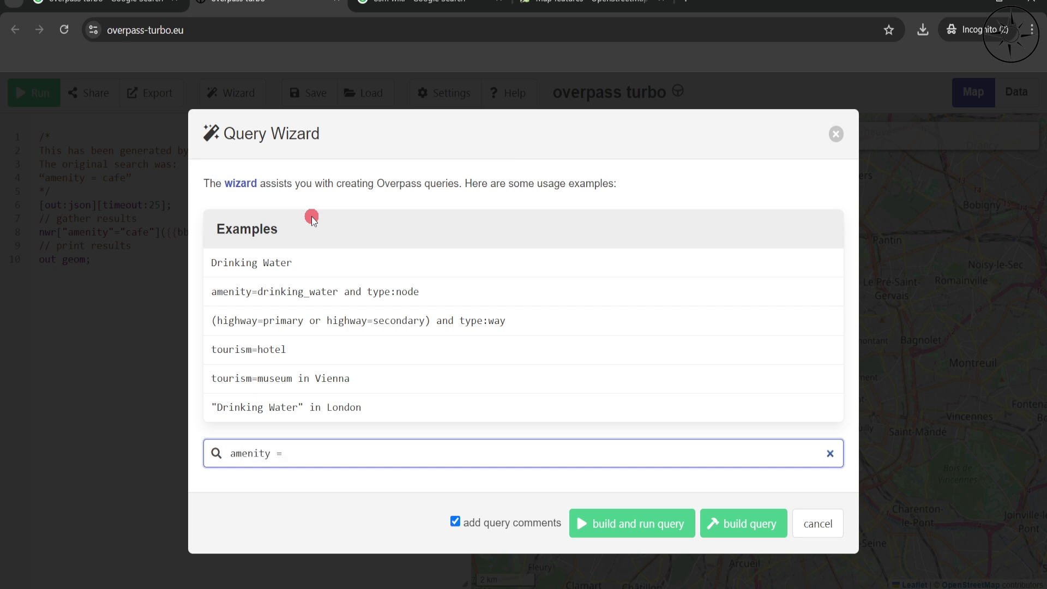
pyautogui.write('cafe')
pyautogui.click(625, 529)
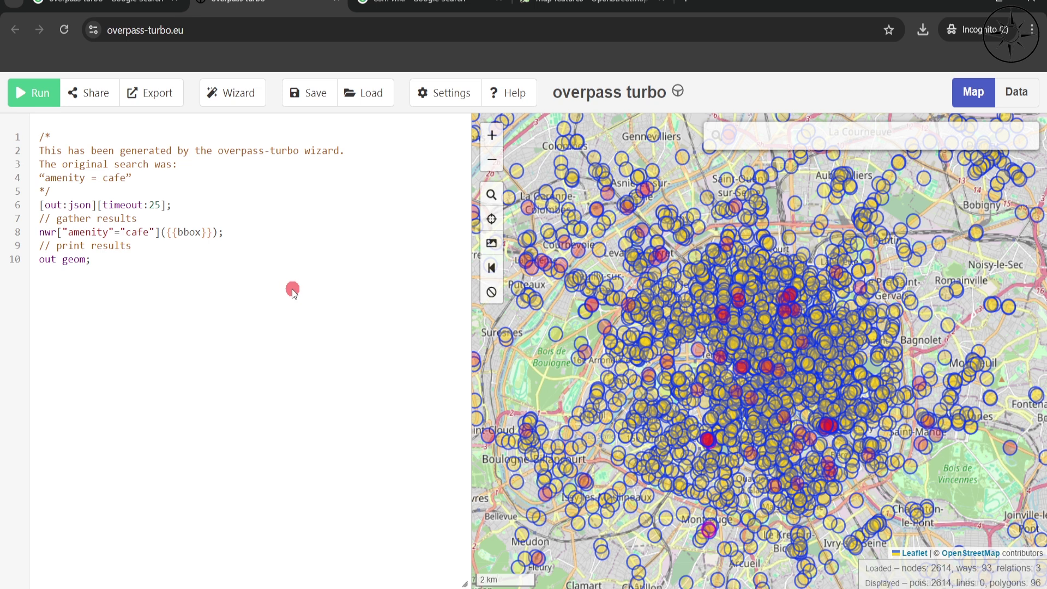
# - Export the query results as a KML file named cafe in the overass folder on the desktop
pyautogui.click(154, 96)
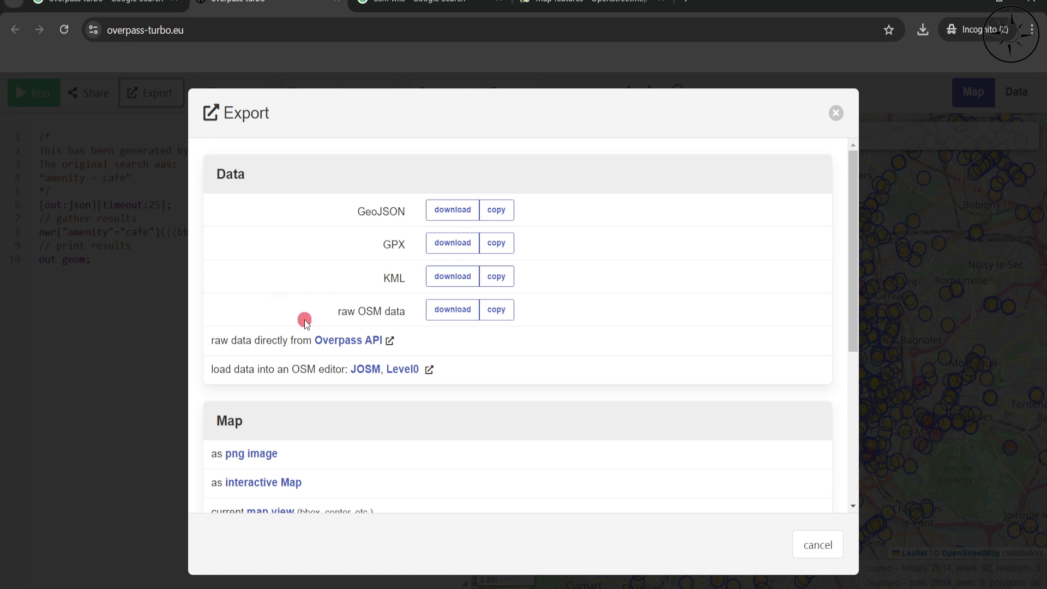
pyautogui.click(453, 282)
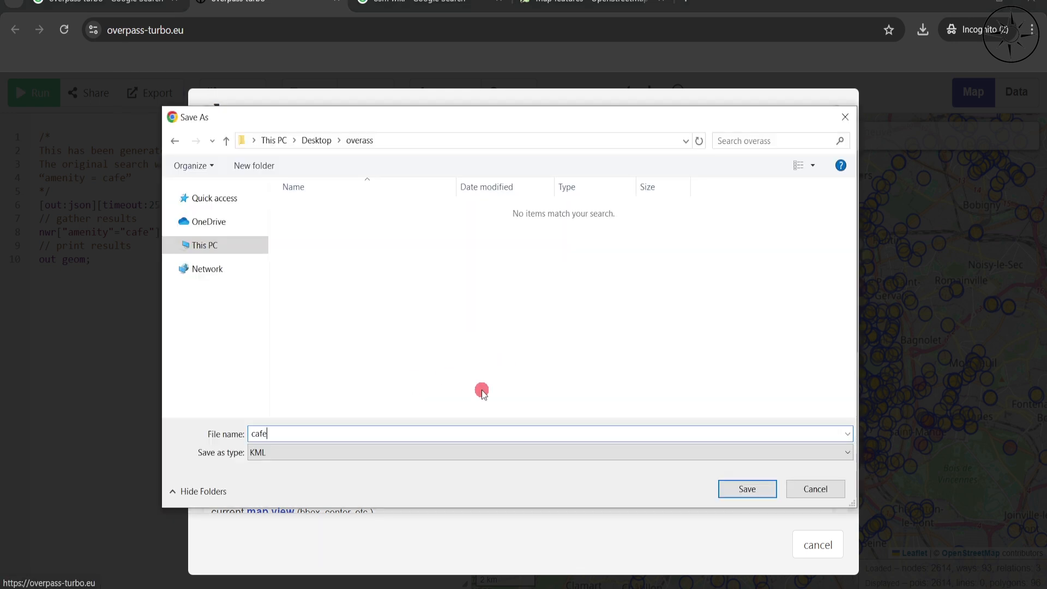
pyautogui.click(748, 489)
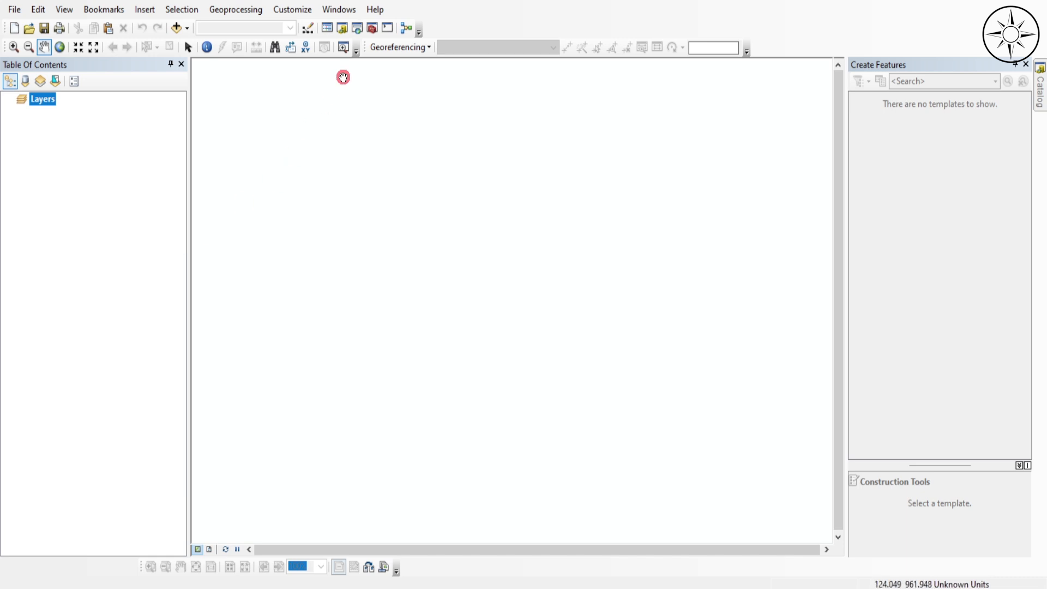
# - Switch to ArcMap, search the tools for kml and open the KML To Layer conversion tool
pyautogui.click(358, 29)
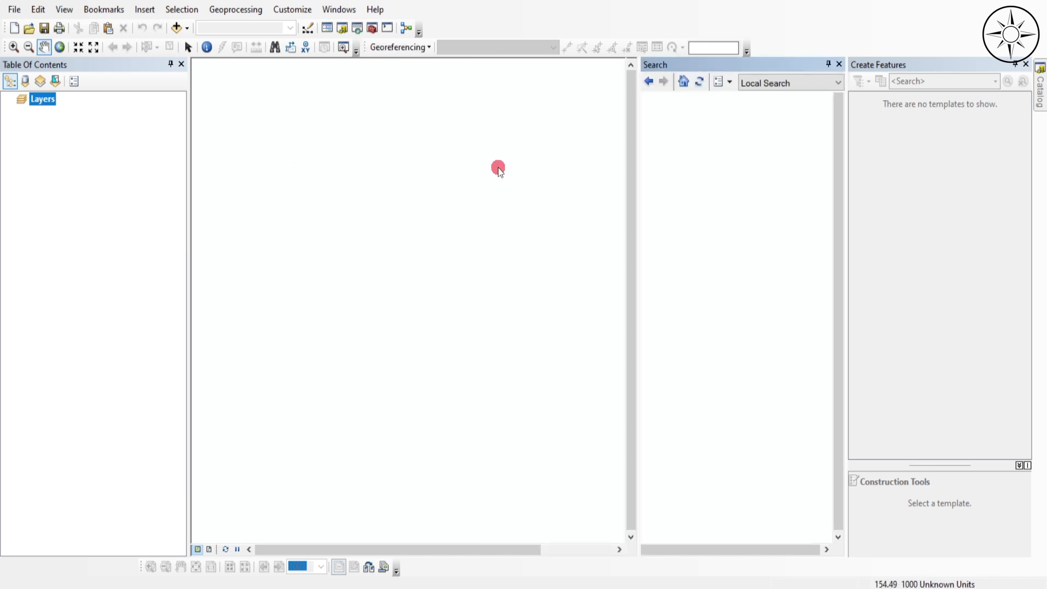
pyautogui.write('km')
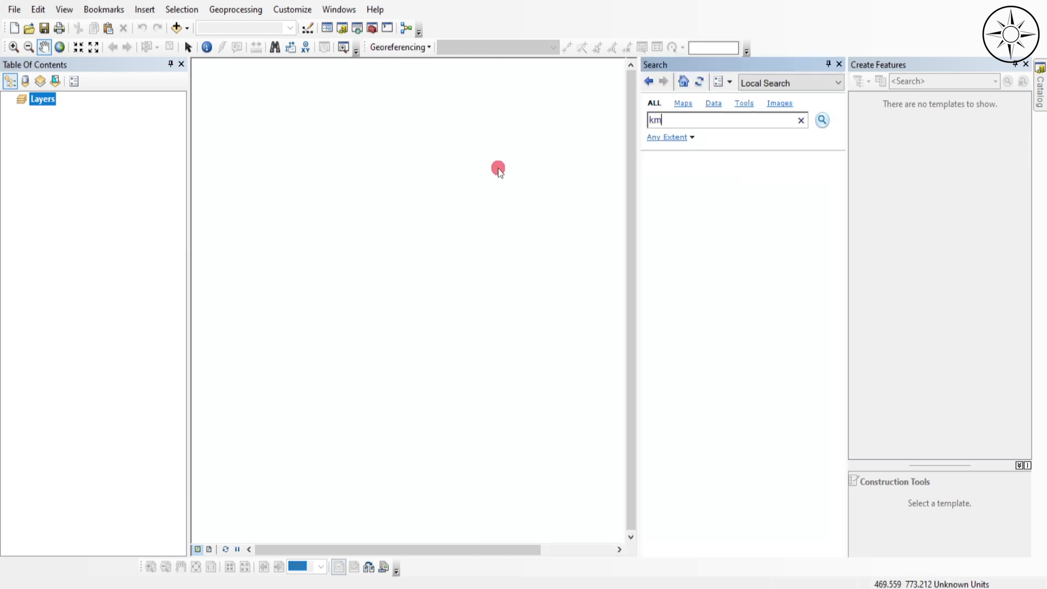
pyautogui.write('l')
pyautogui.press('Return')
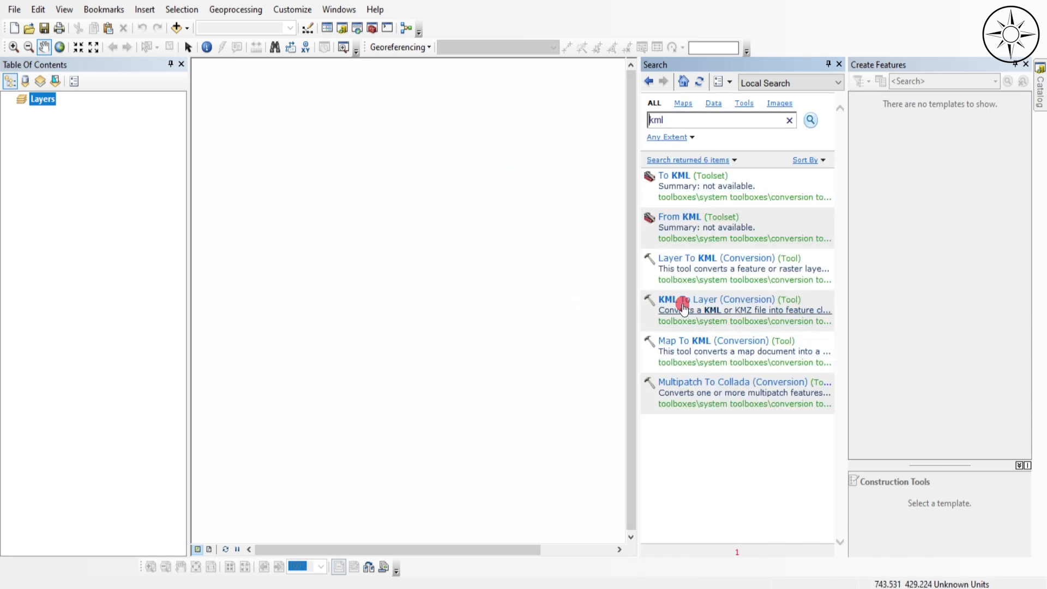
pyautogui.click(704, 302)
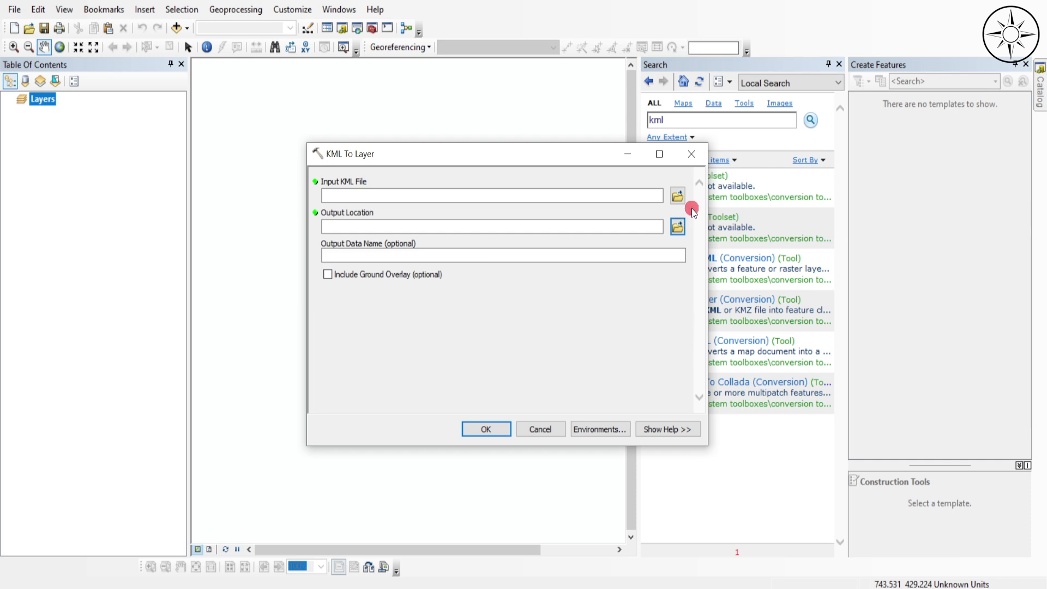
# - Choose cafe.kml from the overass folder as the input KML file and run the conversion to a layer
pyautogui.click(678, 197)
pyautogui.rightClick(475, 307)
pyautogui.click(673, 334)
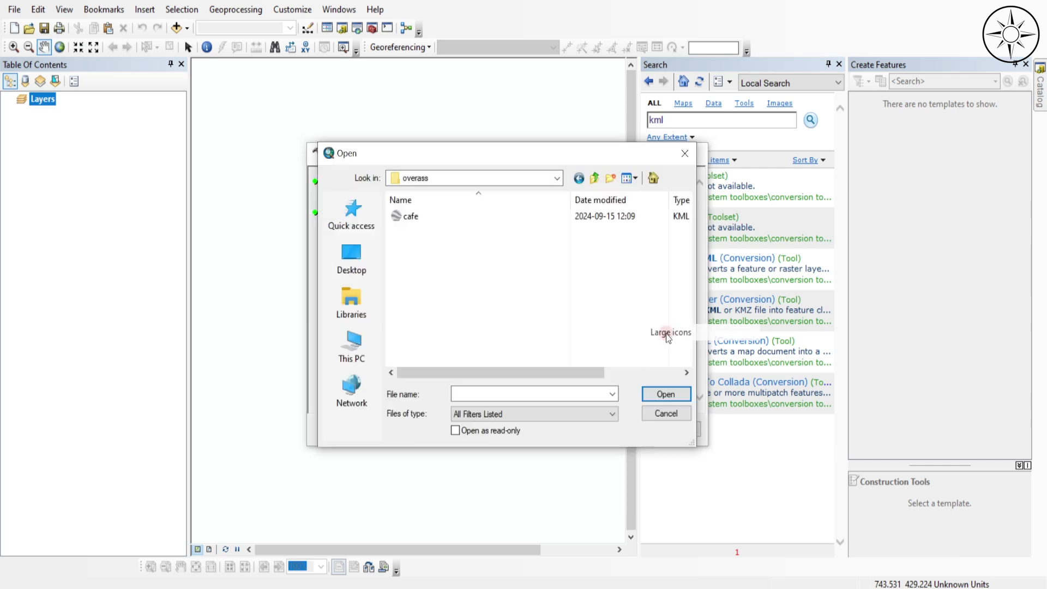
pyautogui.click(434, 249)
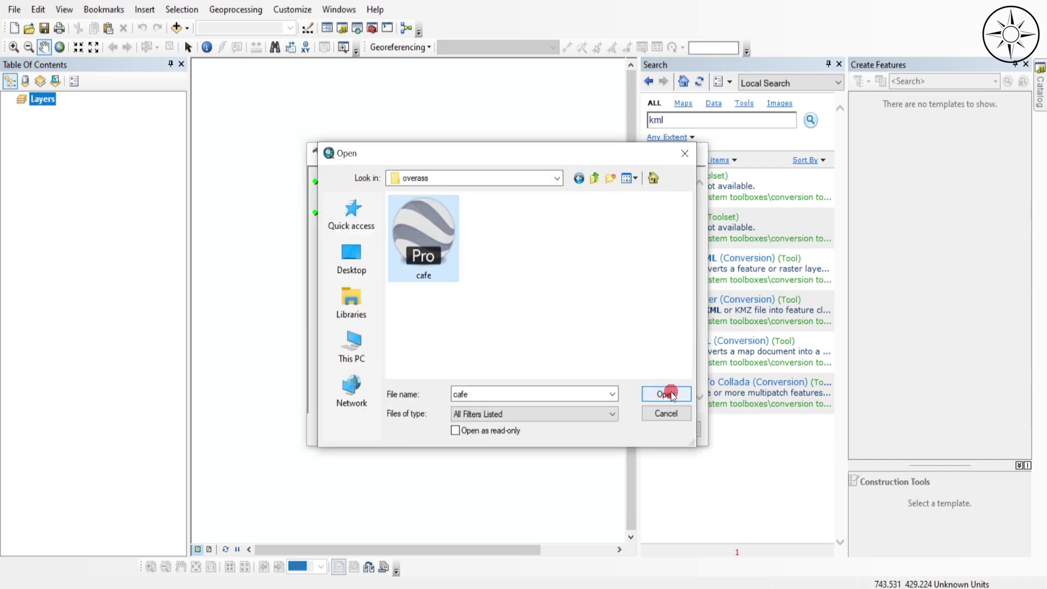
pyautogui.click(666, 394)
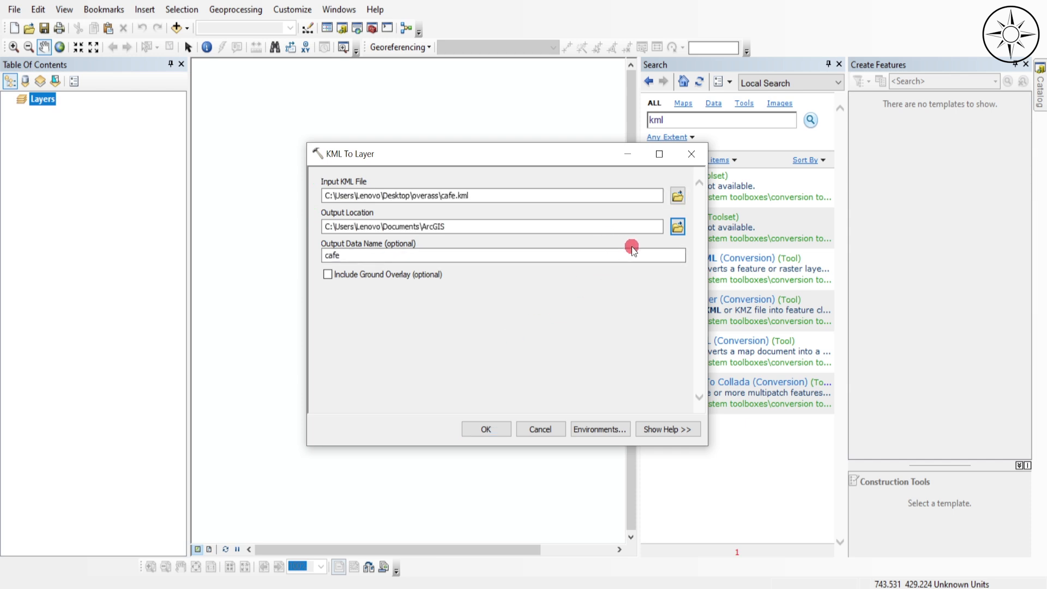
pyautogui.click(484, 430)
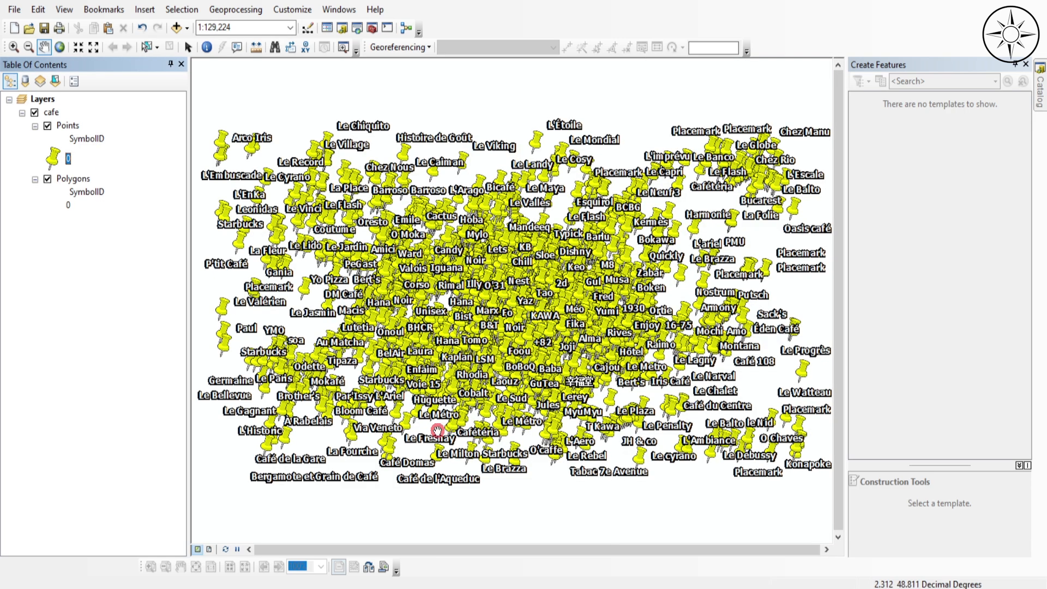
# - Change the symbol of the cafe layer's points to Triangle 1
pyautogui.click(52, 157)
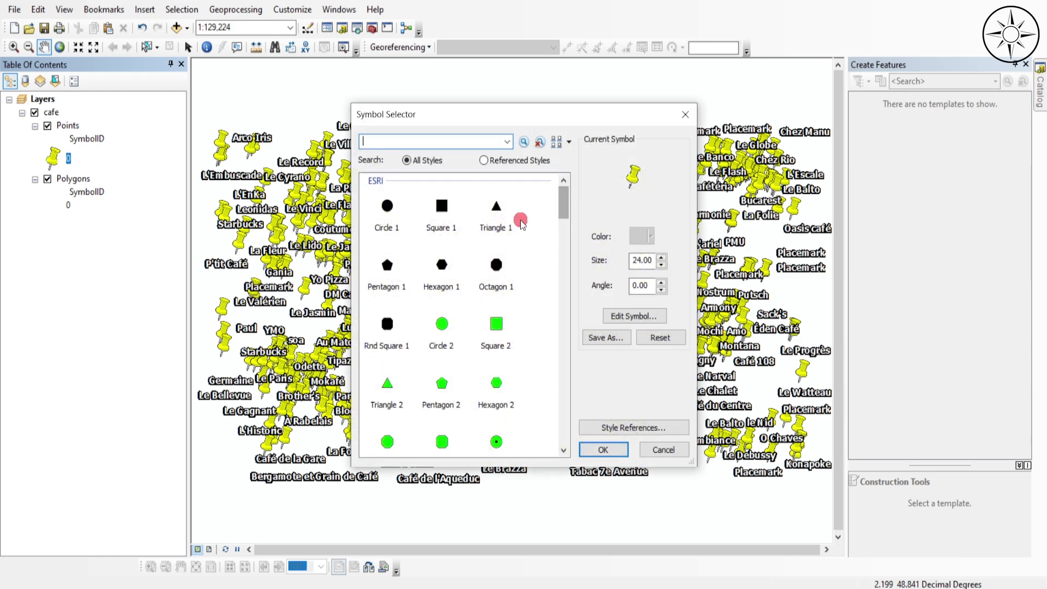
pyautogui.click(498, 215)
pyautogui.click(604, 449)
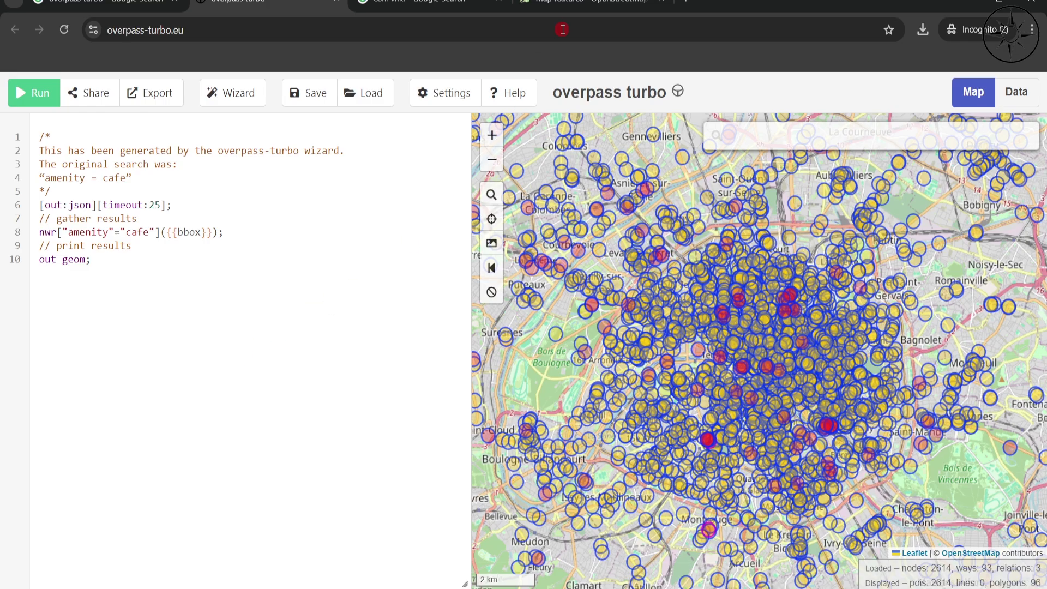
# - Back in the browser, find the dentist tag on the Map features page, and build and run an overpass turbo query for amenity = dentist
pyautogui.click(572, 5)
pyautogui.scroll(-8, 149, 467)
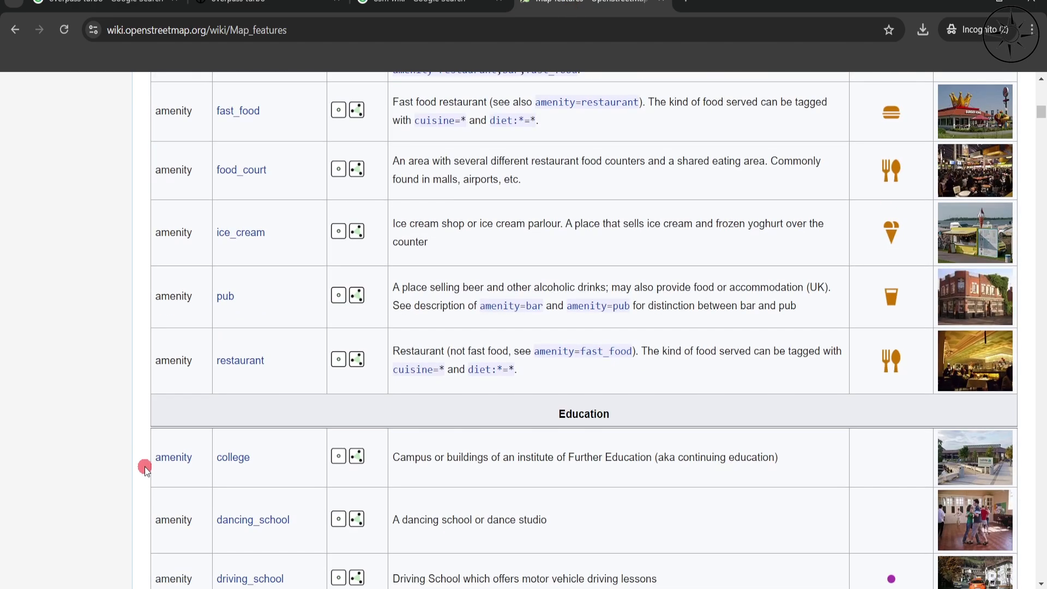
pyautogui.scroll(-20, 146, 448)
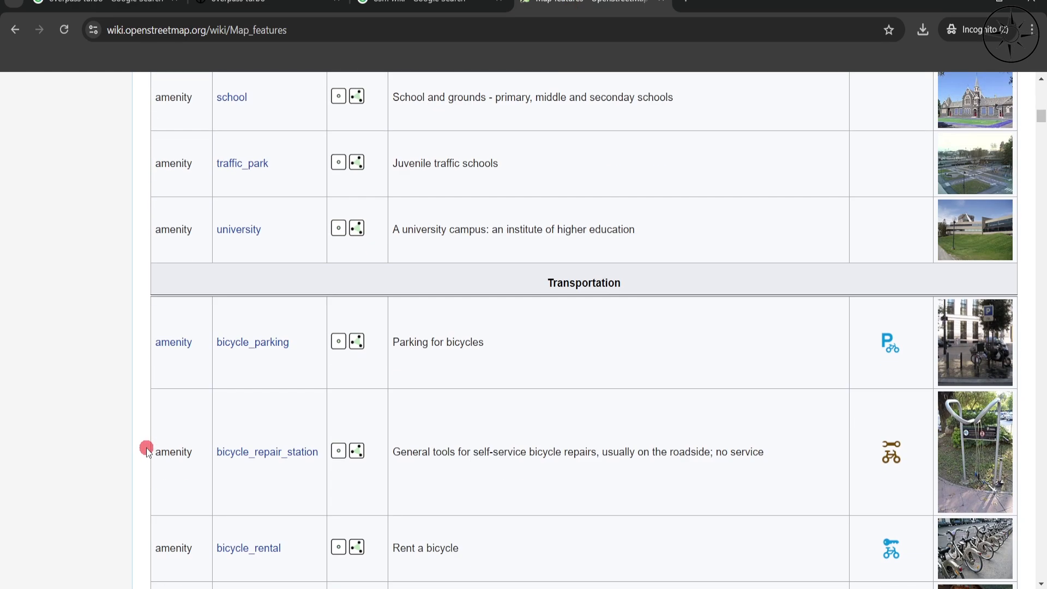
pyautogui.scroll(-15, 146, 447)
pyautogui.scroll(7, 146, 447)
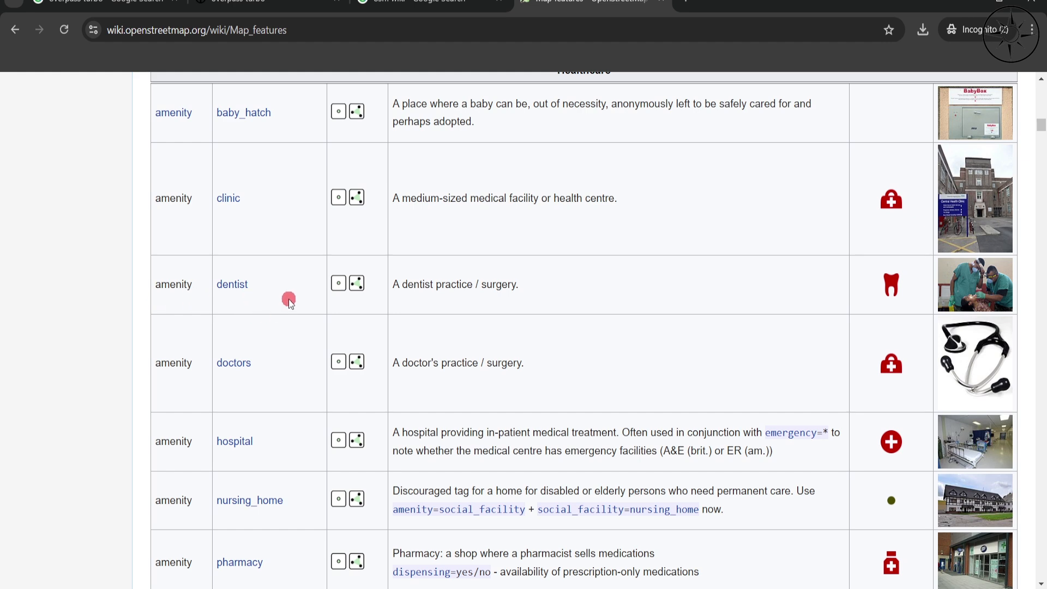
pyautogui.click(229, 5)
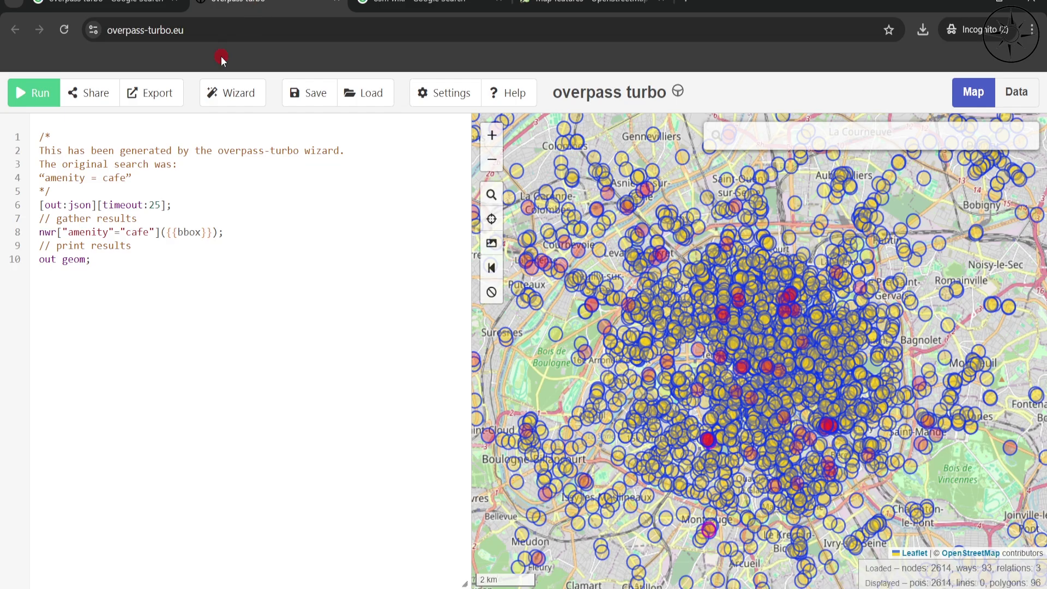
pyautogui.click(237, 99)
pyautogui.doubleClick(296, 454)
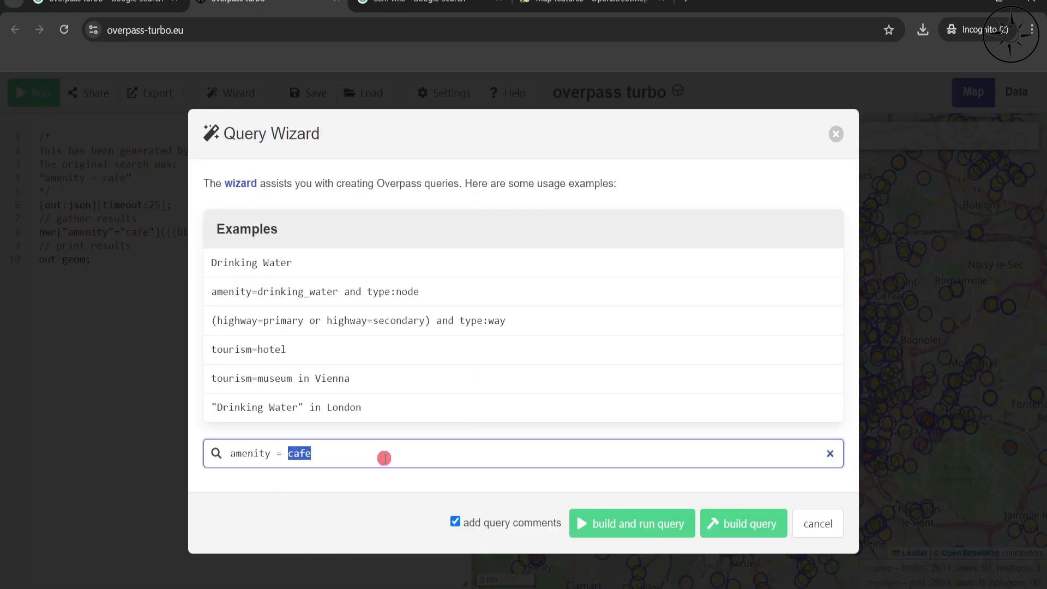
pyautogui.write('dentist')
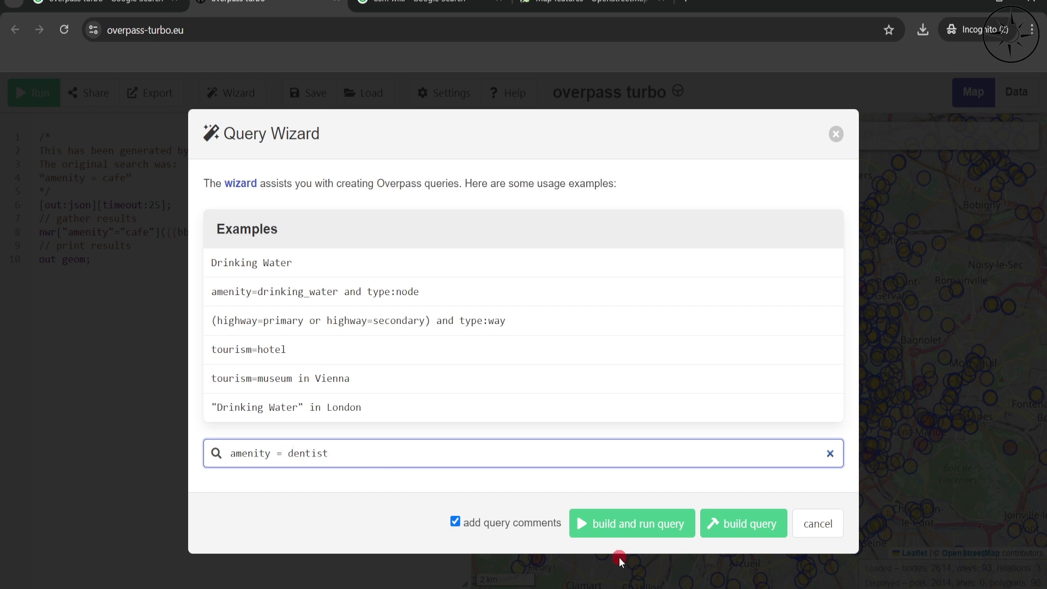
pyautogui.click(655, 536)
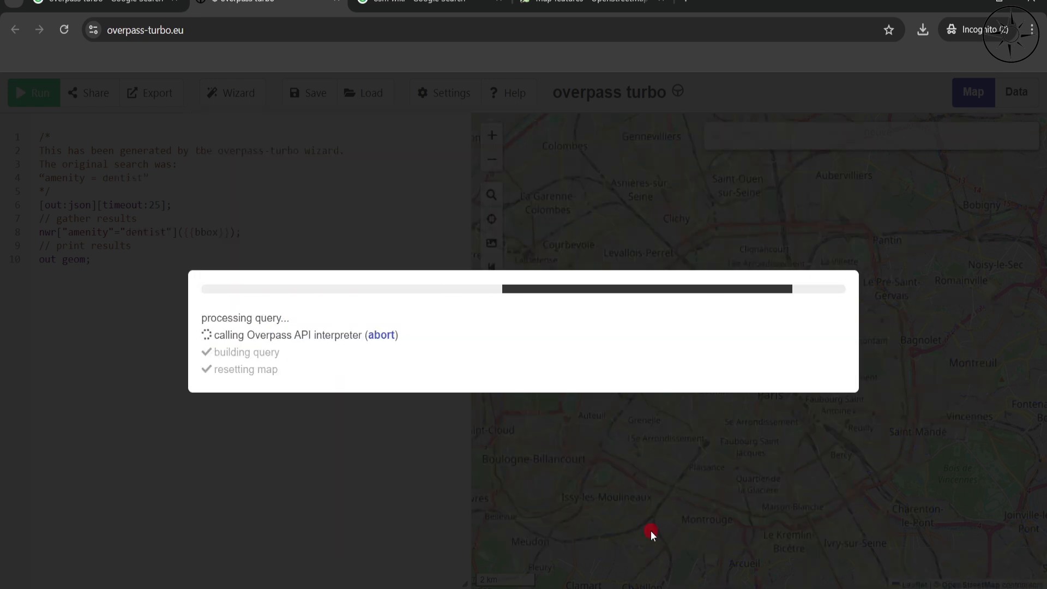